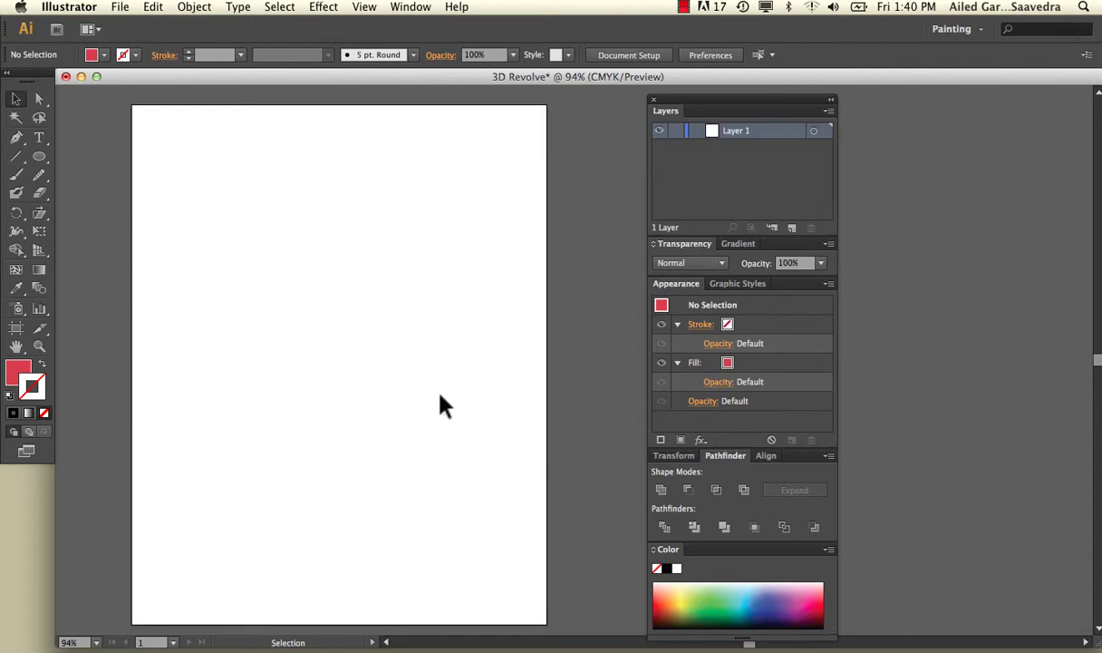
- Draw a small red circle near the top of the artboard with the Ellipse tool
{"action": "left_click", "coordinate": [39, 156]}
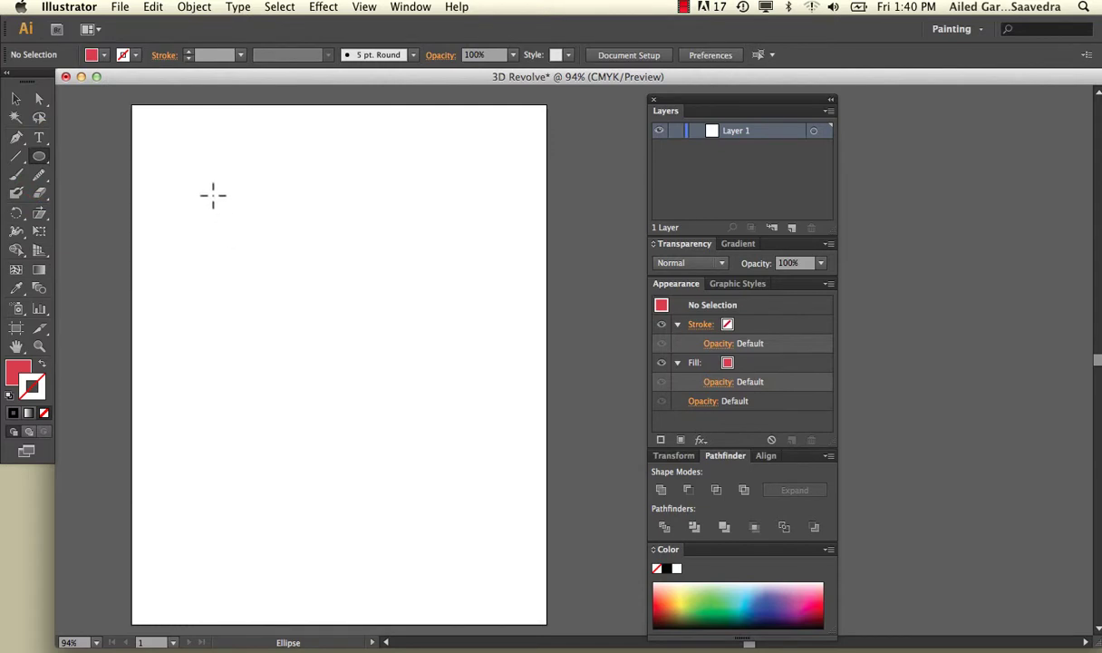
{"action": "left_click_drag", "start_coordinate": [304, 206], "coordinate": [367, 270]}
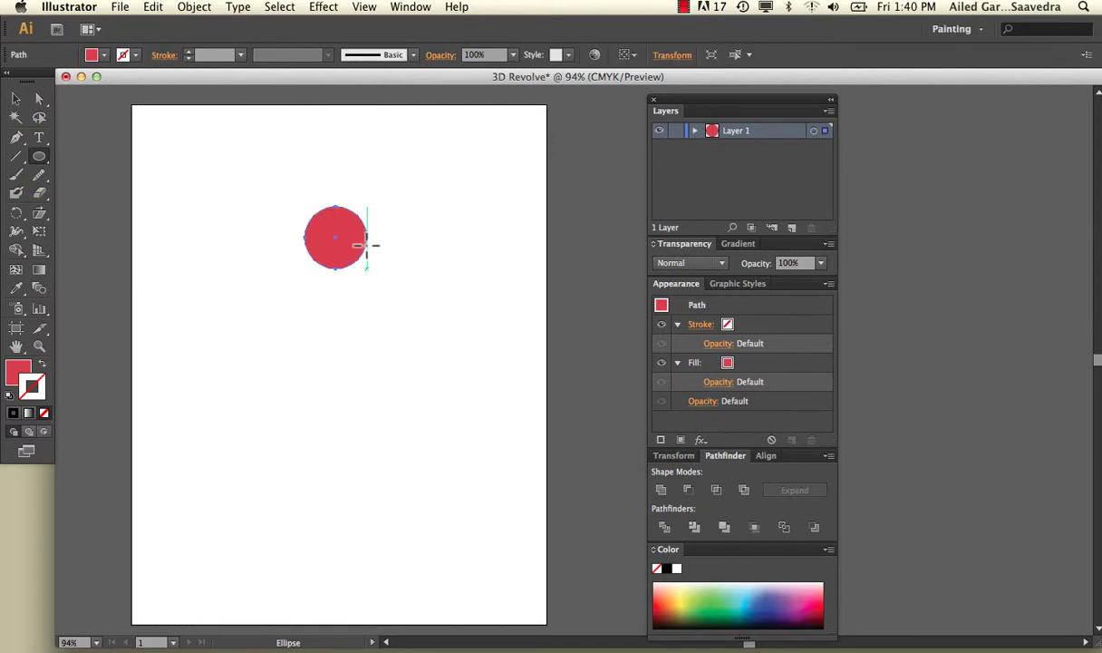
{"action": "left_click", "coordinate": [323, 6]}
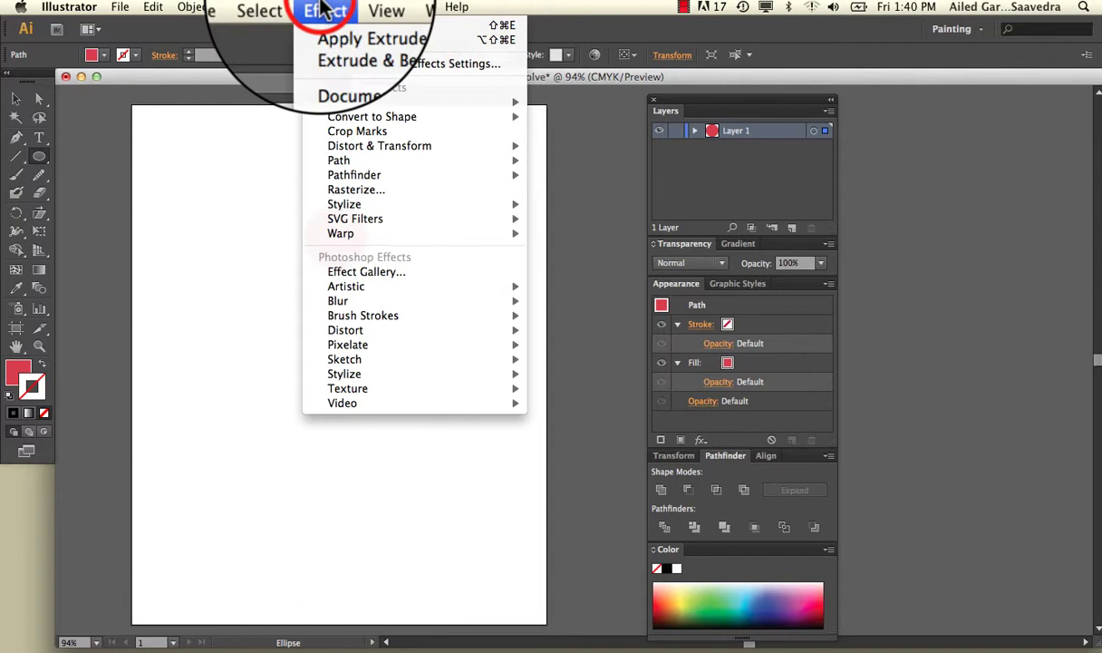
{"action": "mouse_move", "coordinate": [349, 102]}
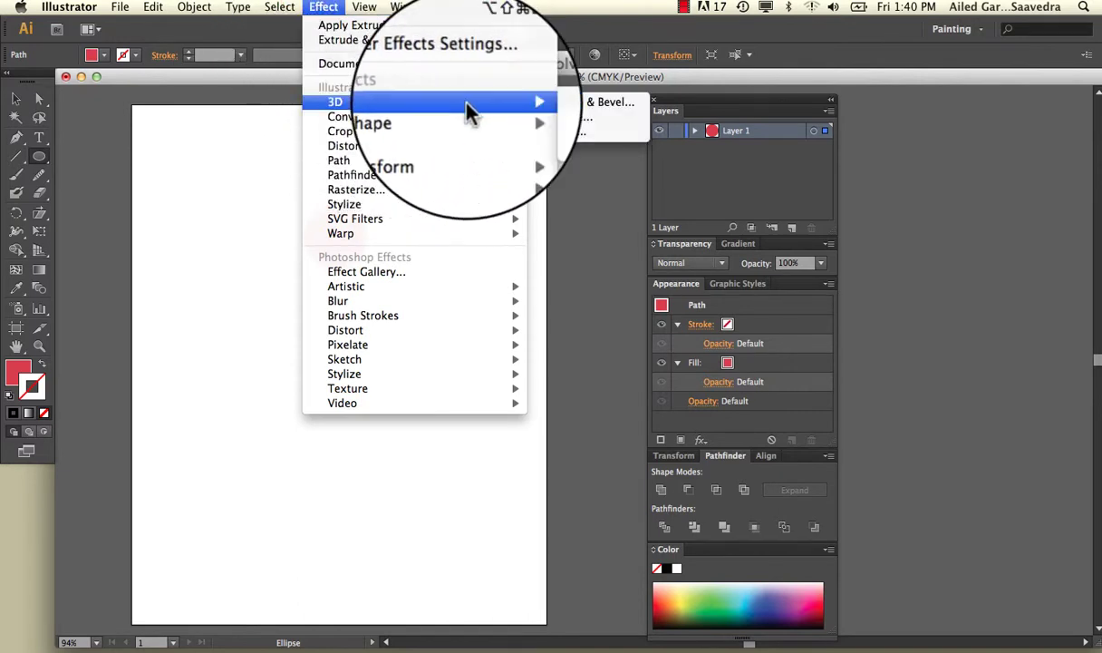
- Revolve the circle in 3D with a custom tilt, 41° perspective and a 225° sweep
{"action": "left_click", "coordinate": [573, 120]}
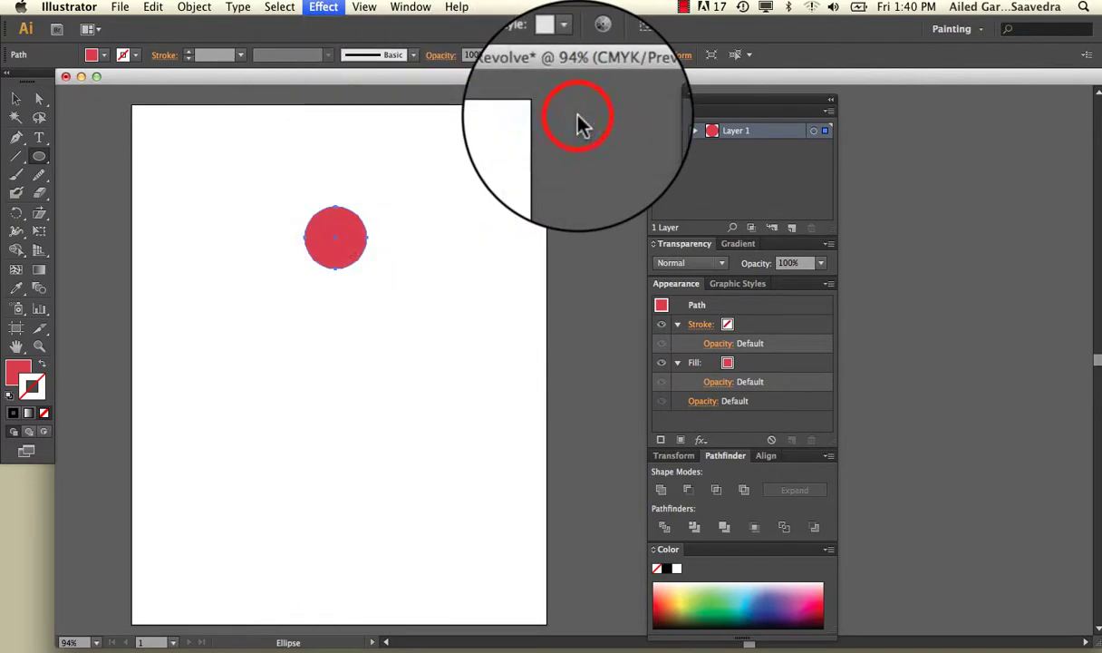
{"action": "left_click_drag", "start_coordinate": [799, 105], "coordinate": [562, 85]}
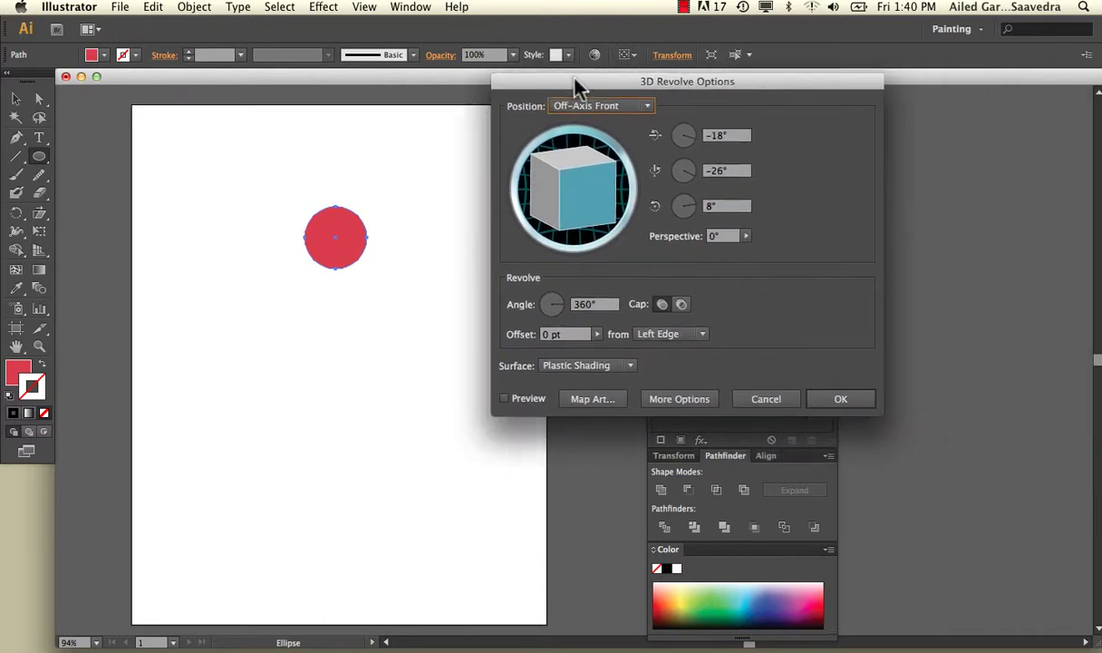
{"action": "left_click", "coordinate": [504, 397]}
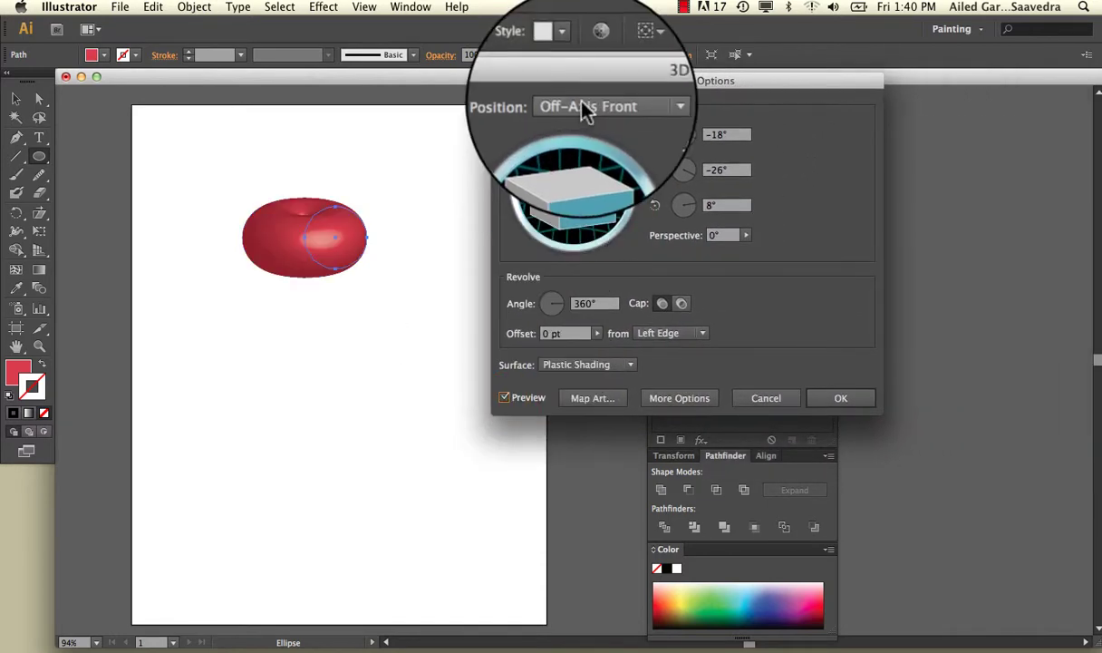
{"action": "left_click_drag", "start_coordinate": [599, 178], "coordinate": [575, 190]}
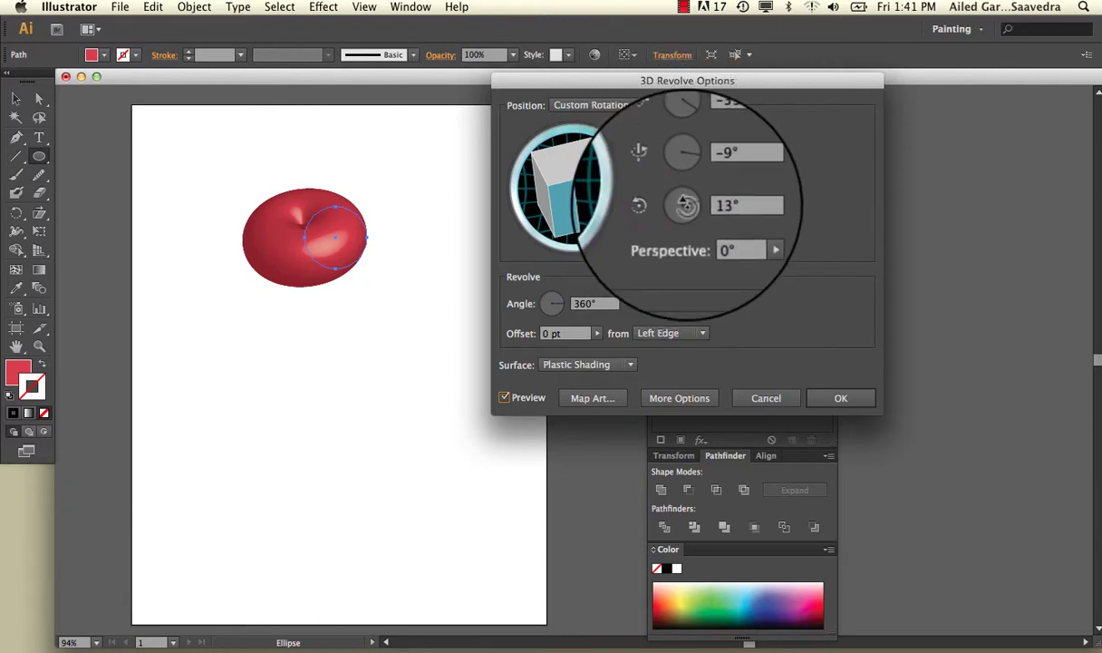
{"action": "left_click", "coordinate": [555, 300]}
{"action": "mouse_move", "coordinate": [557, 300]}
{"action": "left_mouse_down"}
{"action": "mouse_move", "coordinate": [547, 304]}
{"action": "mouse_move", "coordinate": [561, 313]}
{"action": "mouse_move", "coordinate": [551, 300]}
{"action": "mouse_move", "coordinate": [540, 310]}
{"action": "mouse_move", "coordinate": [548, 315]}
{"action": "left_mouse_up"}
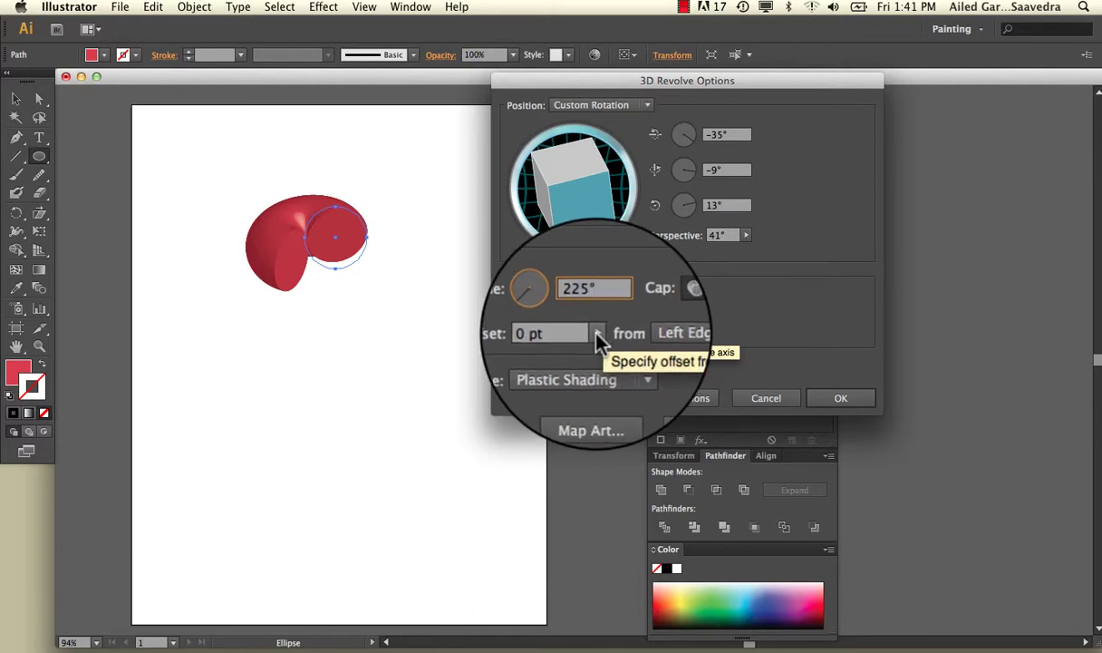
- Offset the revolve 19 pt from its axis, keep Plastic Shading, and apply it
{"action": "left_click", "coordinate": [596, 334]}
{"action": "mouse_move", "coordinate": [524, 349]}
{"action": "left_mouse_down"}
{"action": "mouse_move", "coordinate": [575, 349]}
{"action": "mouse_move", "coordinate": [518, 345]}
{"action": "left_mouse_up"}
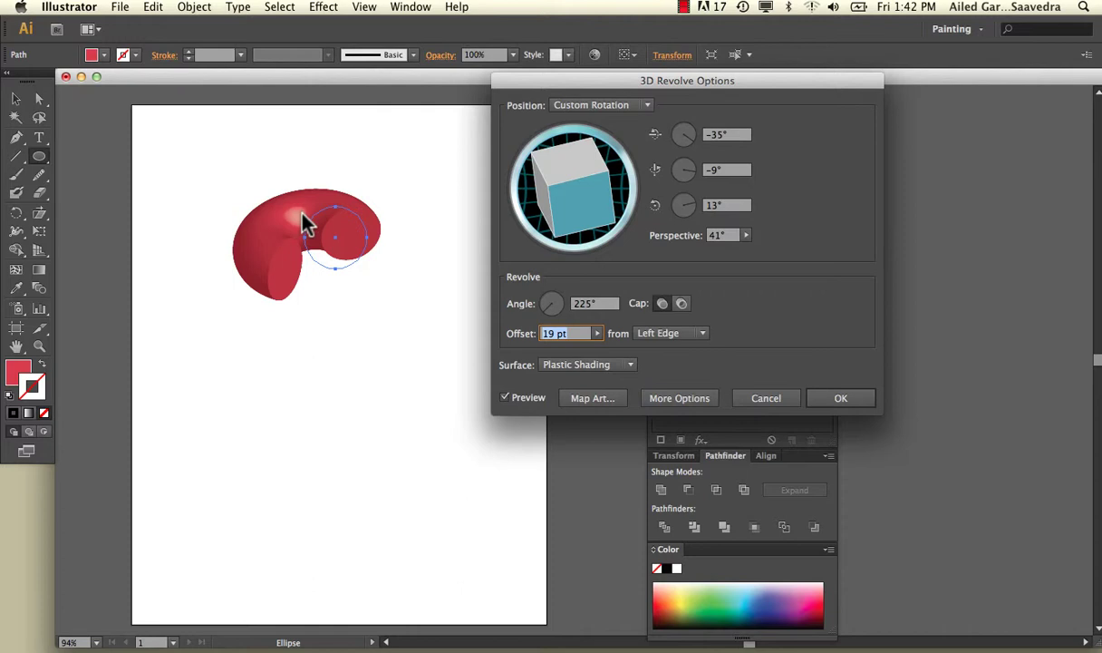
{"action": "left_click", "coordinate": [587, 364]}
{"action": "left_click", "coordinate": [615, 414]}
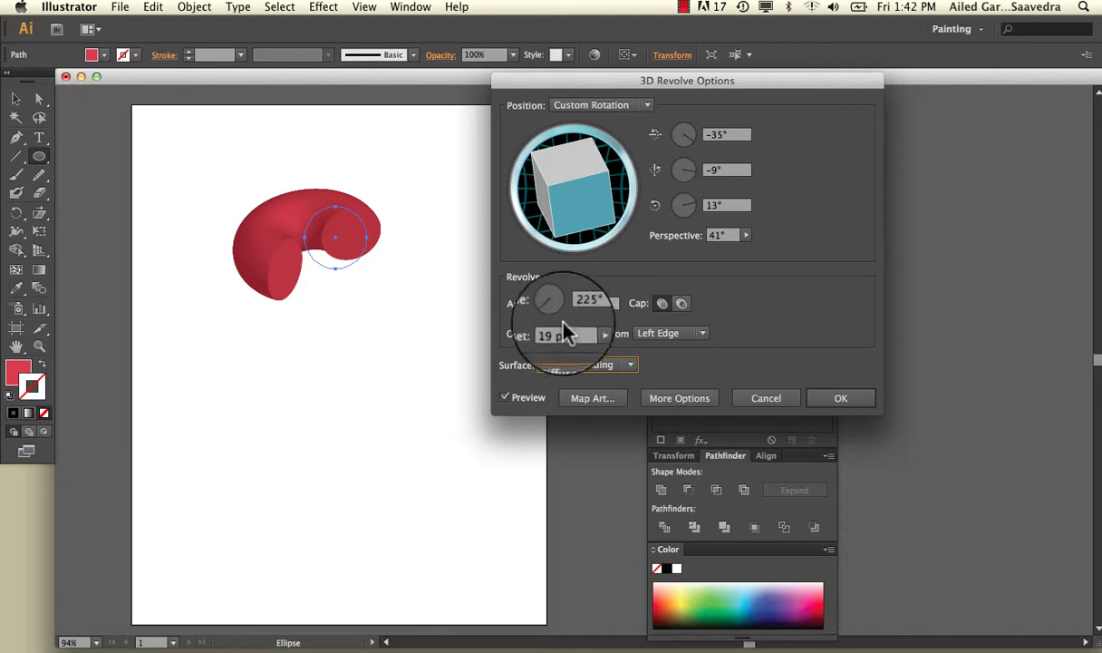
{"action": "left_click", "coordinate": [626, 365]}
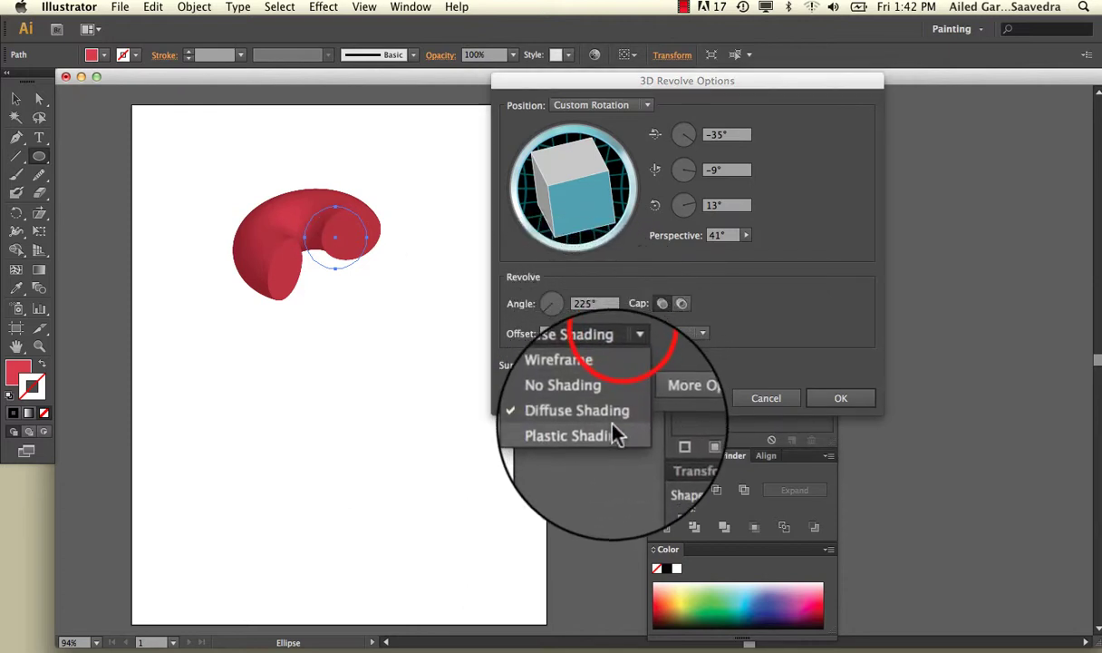
{"action": "left_click", "coordinate": [612, 435]}
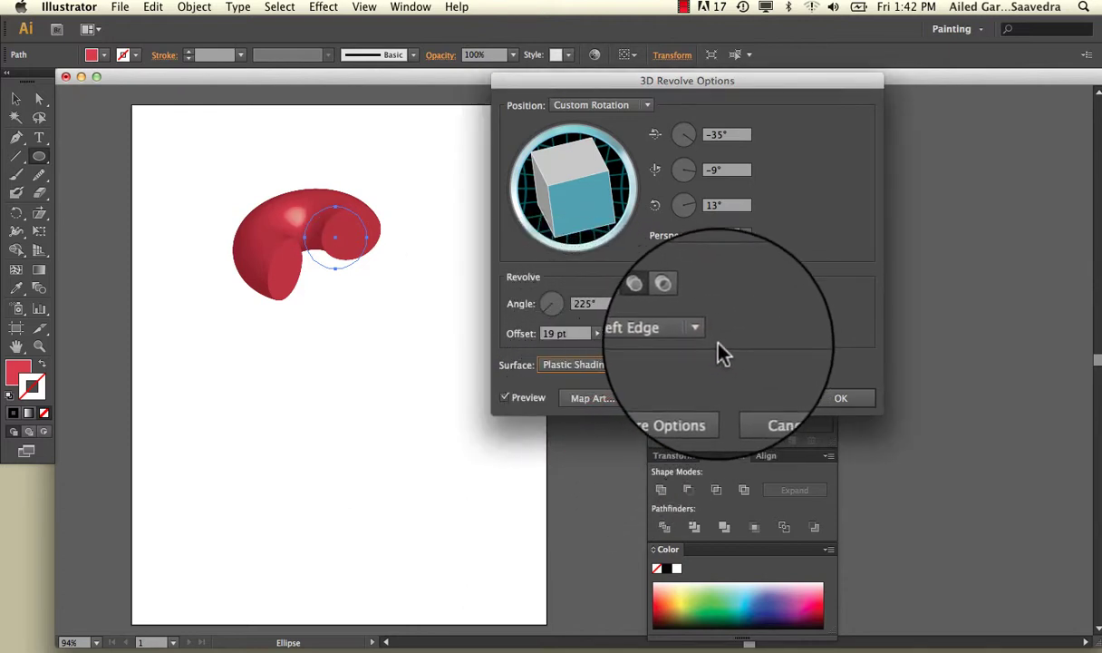
{"action": "left_click", "coordinate": [840, 402]}
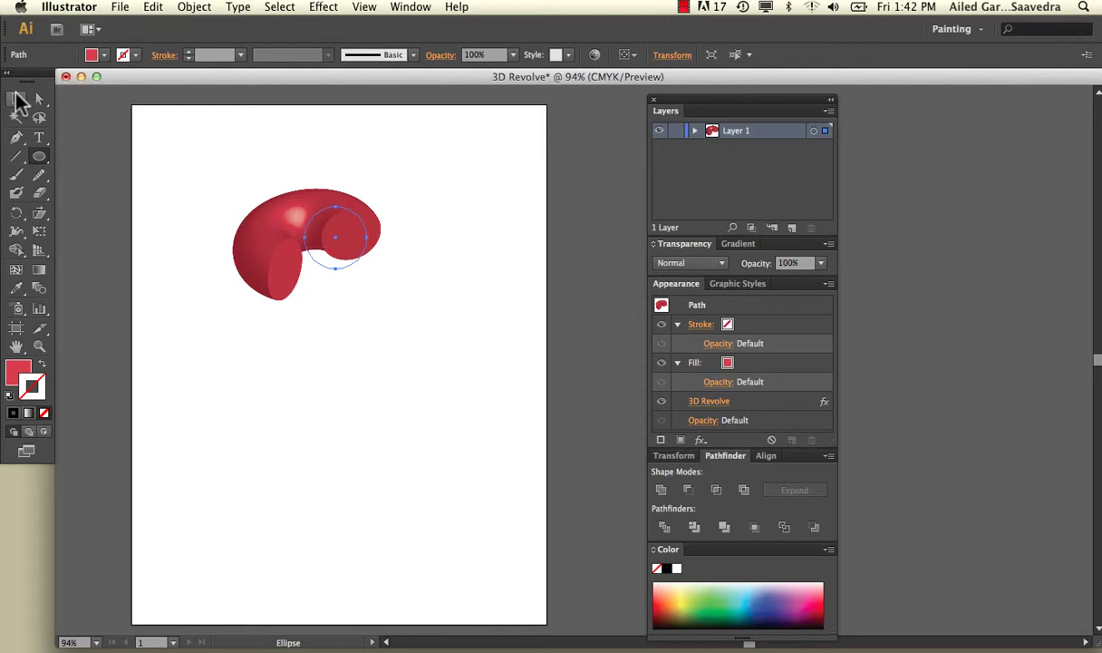
- Draw a red square about 2 in across below the revolved shell
{"action": "left_click", "coordinate": [39, 156]}
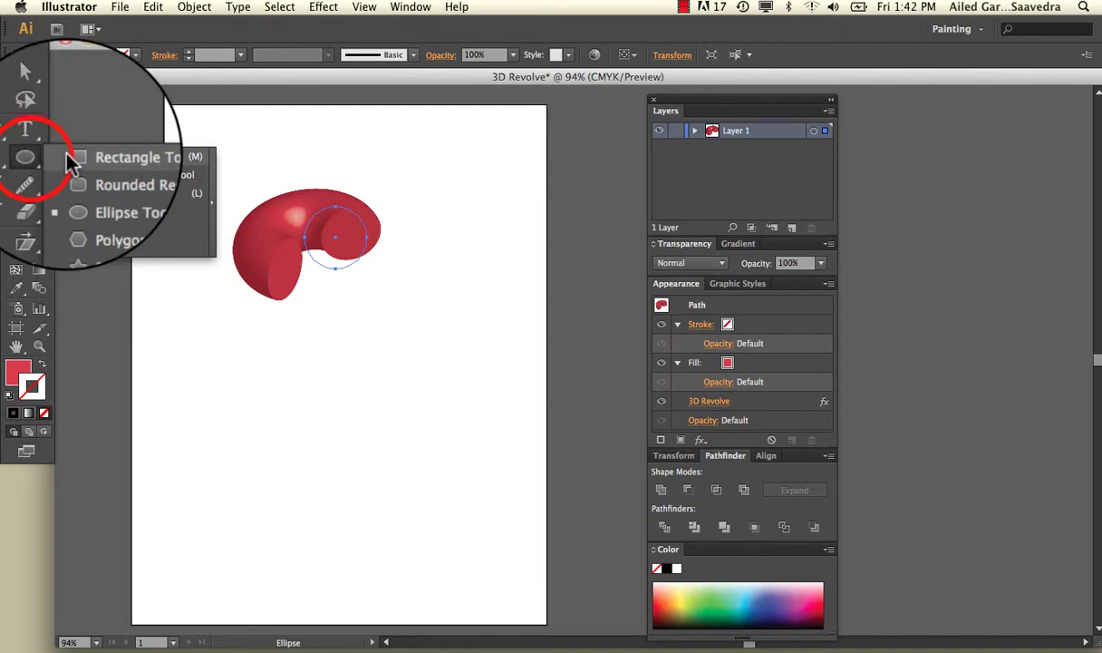
{"action": "left_click", "coordinate": [72, 158]}
{"action": "left_click_drag", "start_coordinate": [249, 348], "coordinate": [352, 447]}
{"action": "left_click", "coordinate": [15, 98]}
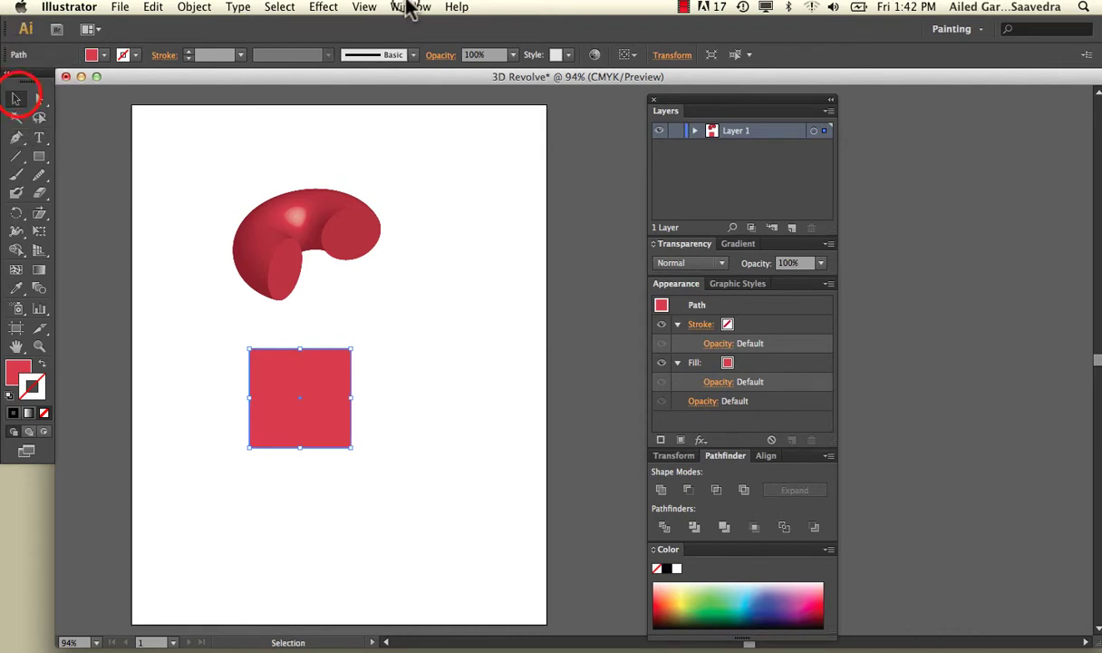
{"action": "left_click", "coordinate": [323, 7]}
- Extrude the square 50 pt with preview and rotate it to about -62°, 30°, -144°
{"action": "mouse_move", "coordinate": [326, 100]}
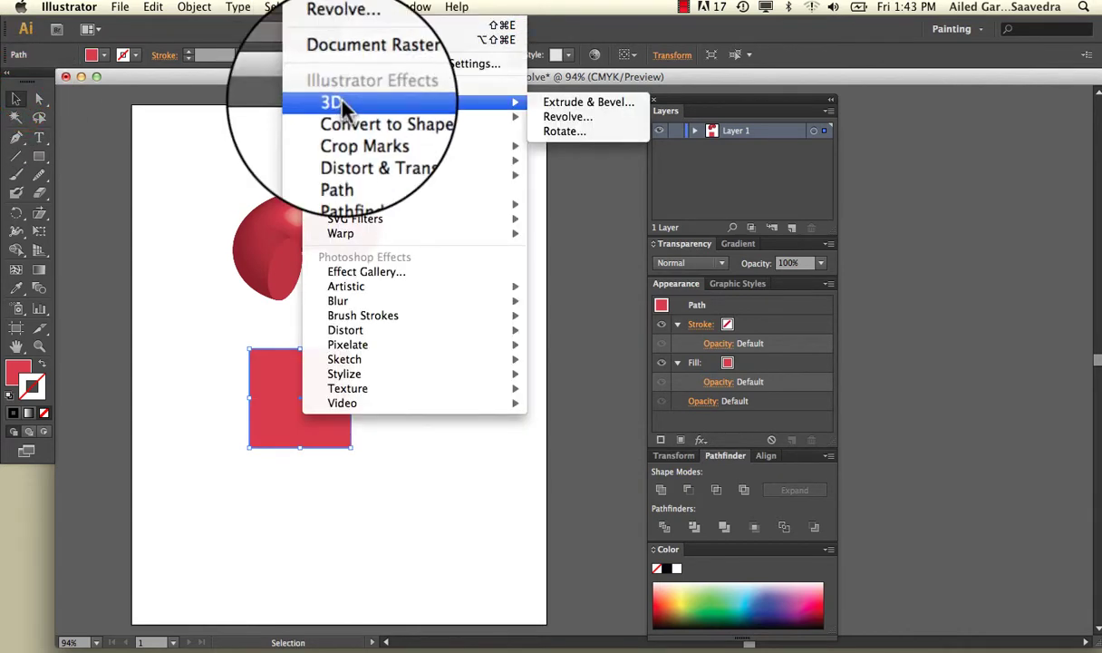
{"action": "left_click", "coordinate": [566, 102]}
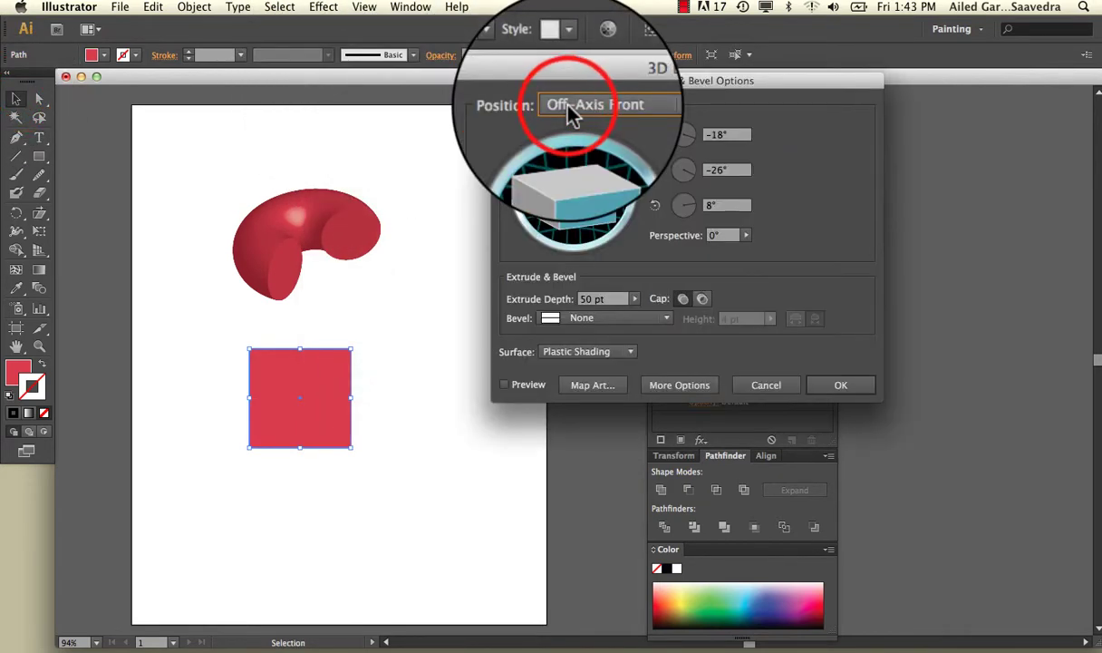
{"action": "left_click", "coordinate": [506, 387]}
{"action": "left_click_drag", "start_coordinate": [563, 222], "coordinate": [571, 187]}
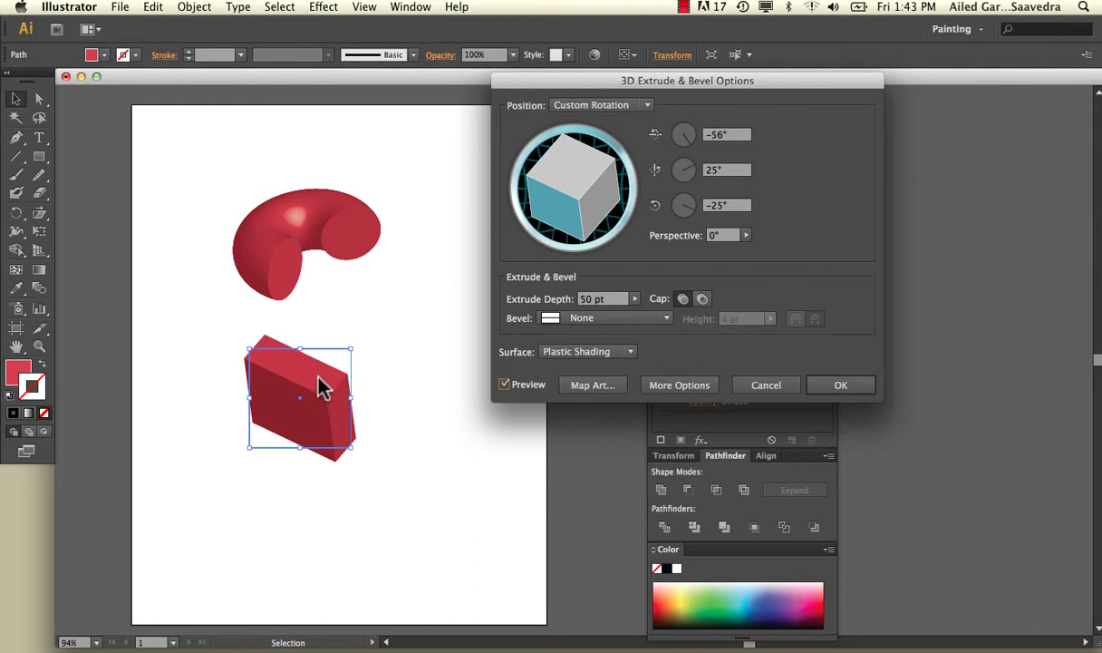
{"action": "left_click_drag", "start_coordinate": [571, 186], "coordinate": [594, 184]}
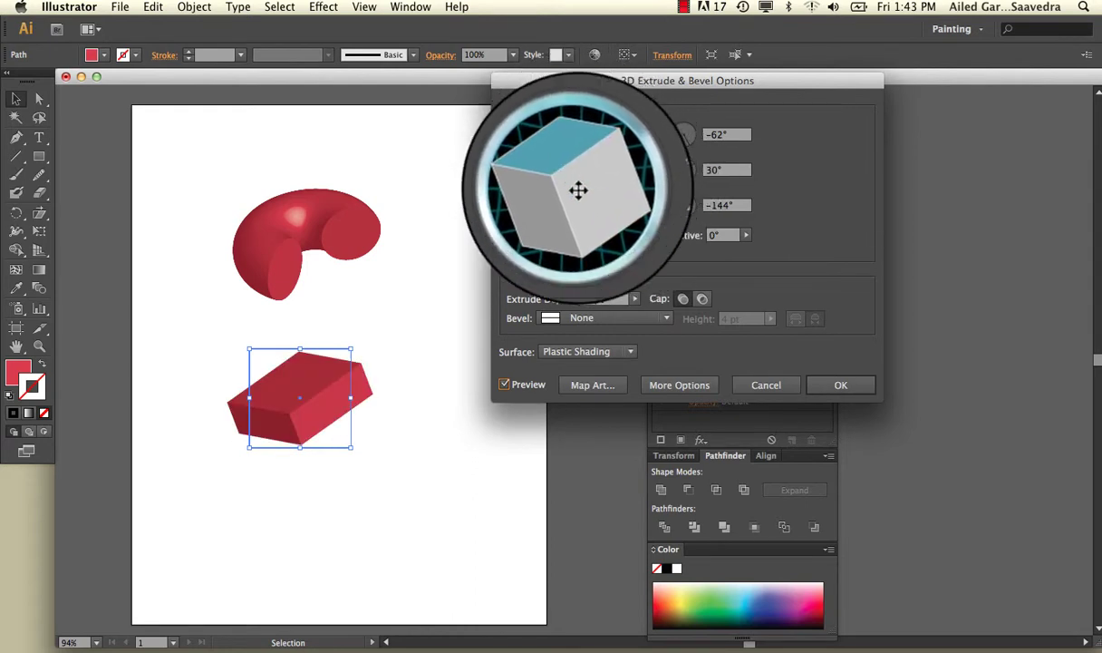
- Keep the extrusion capped and set its depth to 142 pt
{"action": "left_click", "coordinate": [702, 298]}
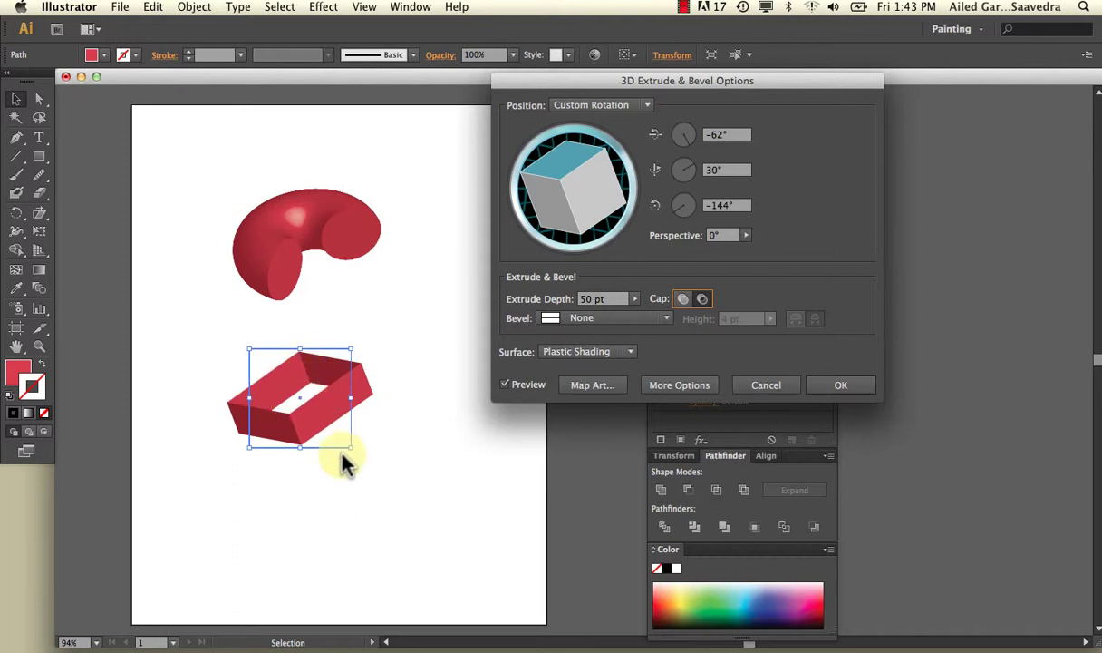
{"action": "left_click", "coordinate": [684, 299]}
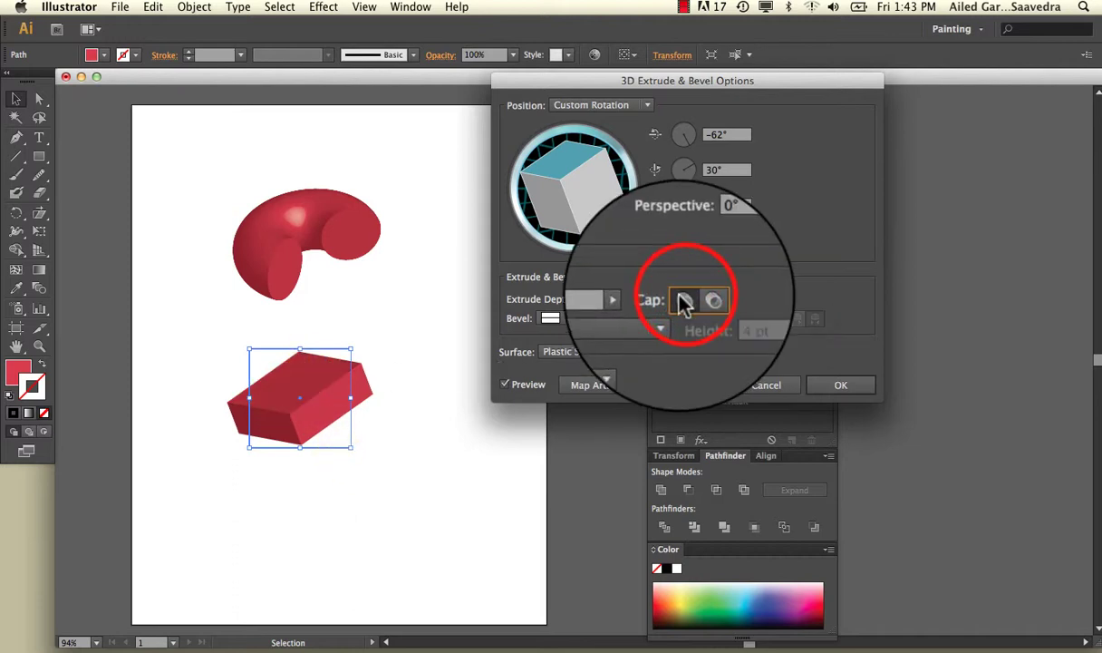
{"action": "left_click", "coordinate": [610, 299]}
{"action": "left_click_drag", "start_coordinate": [565, 315], "coordinate": [561, 315]}
- Try Complex bevels, set Bevel to None, and apply the 3D extrusion
{"action": "left_click", "coordinate": [665, 319]}
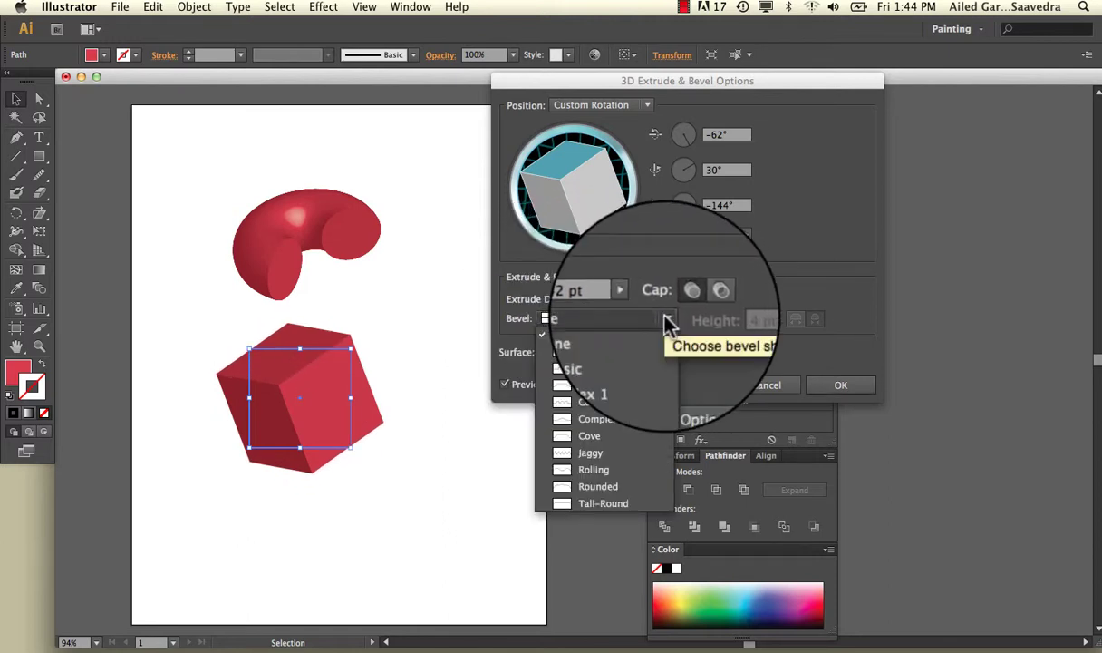
{"action": "left_click", "coordinate": [643, 368]}
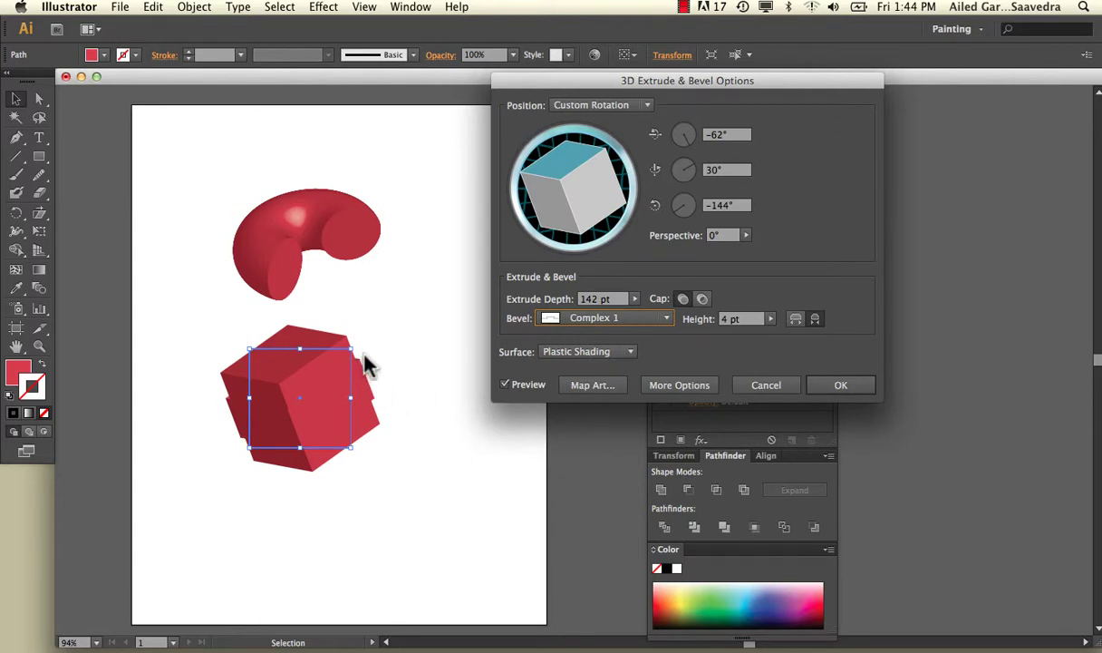
{"action": "left_click", "coordinate": [571, 318]}
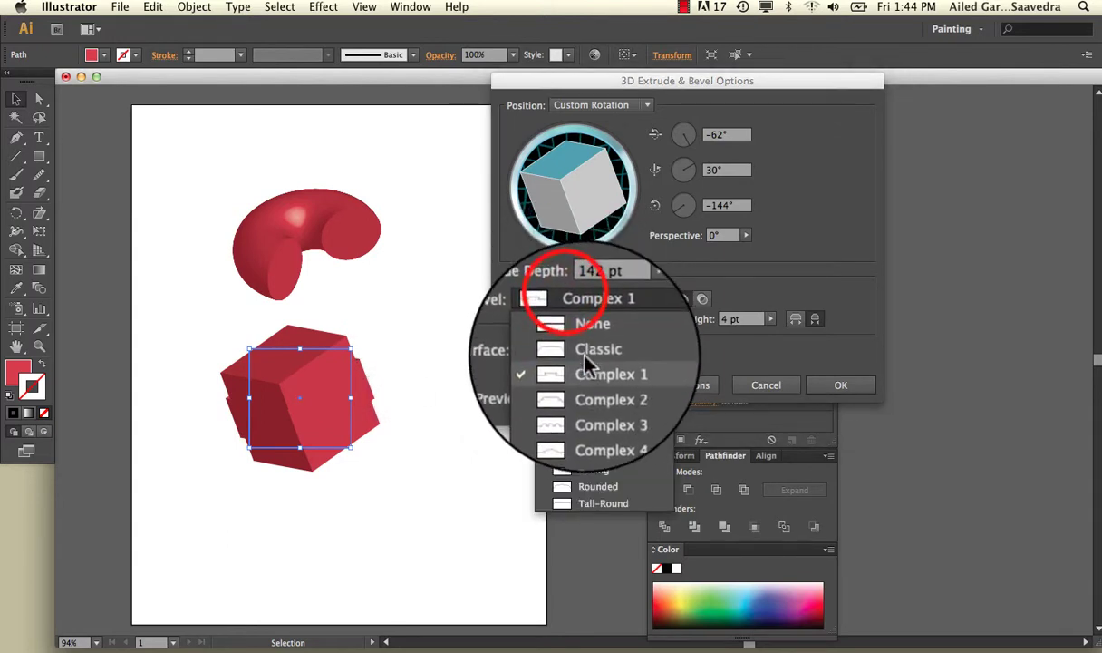
{"action": "left_click", "coordinate": [556, 335]}
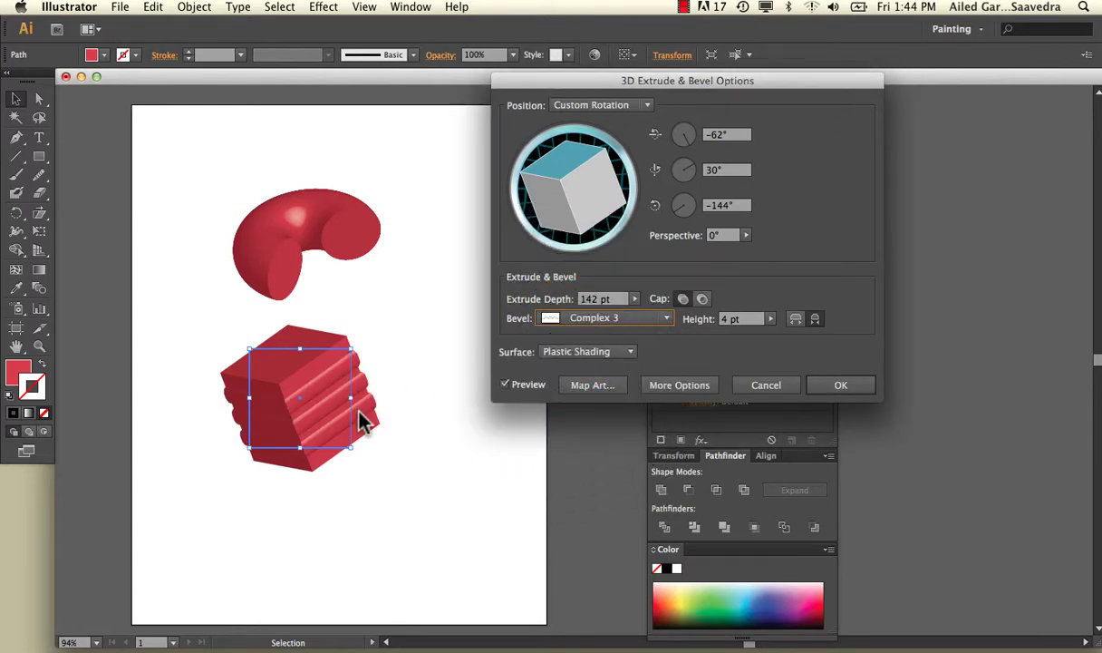
{"action": "left_click", "coordinate": [560, 318]}
{"action": "left_click", "coordinate": [567, 336]}
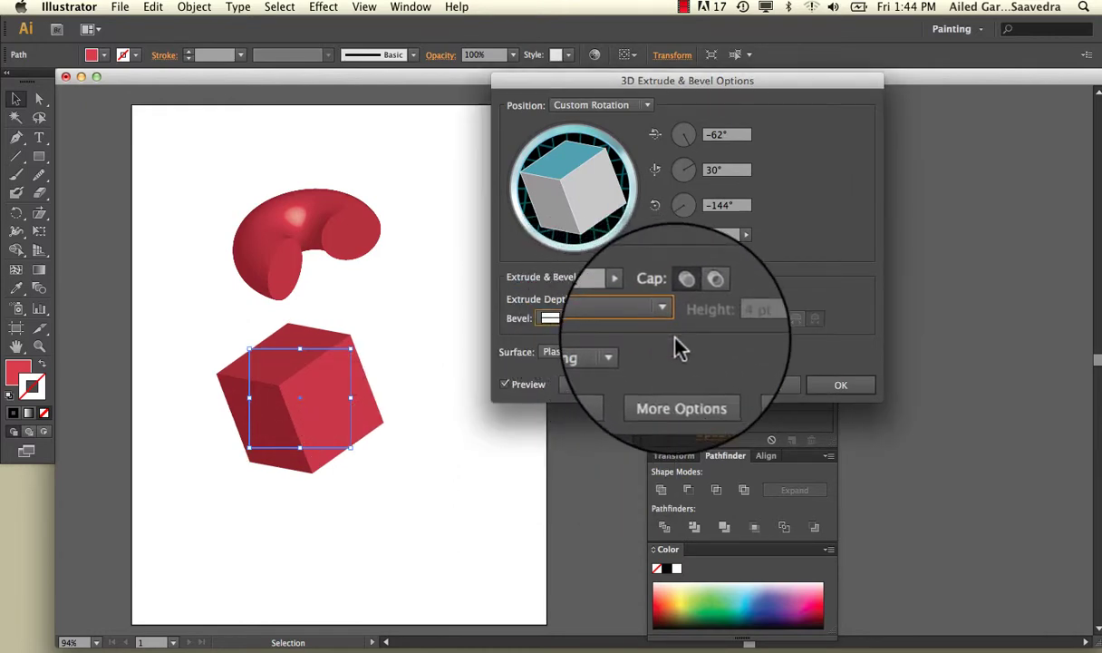
{"action": "left_click", "coordinate": [843, 388]}
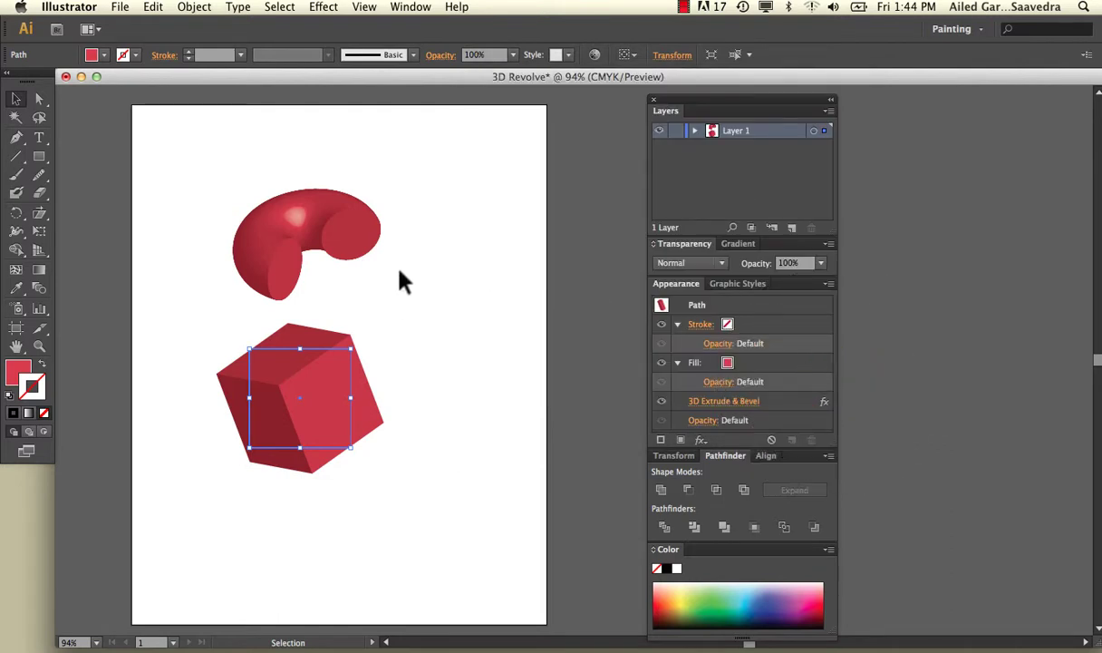
- Rotate the 3D box twice by its corner handle, then drag a side handle to widen it
{"action": "left_click_drag", "start_coordinate": [355, 342], "coordinate": [380, 438]}
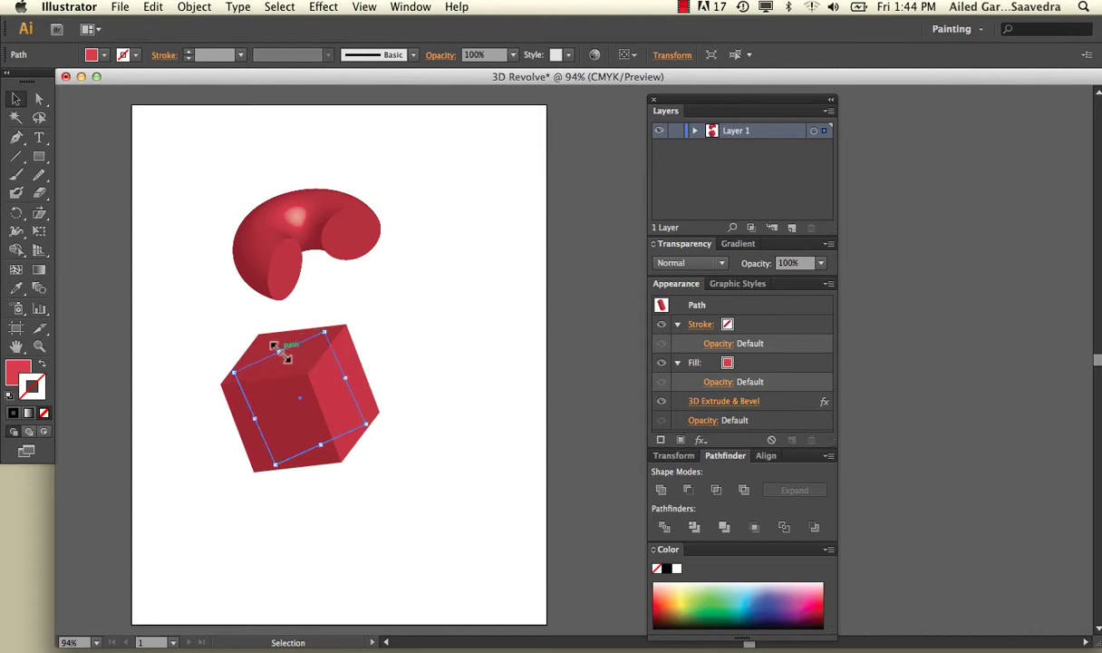
{"action": "left_click_drag", "start_coordinate": [280, 353], "coordinate": [254, 310]}
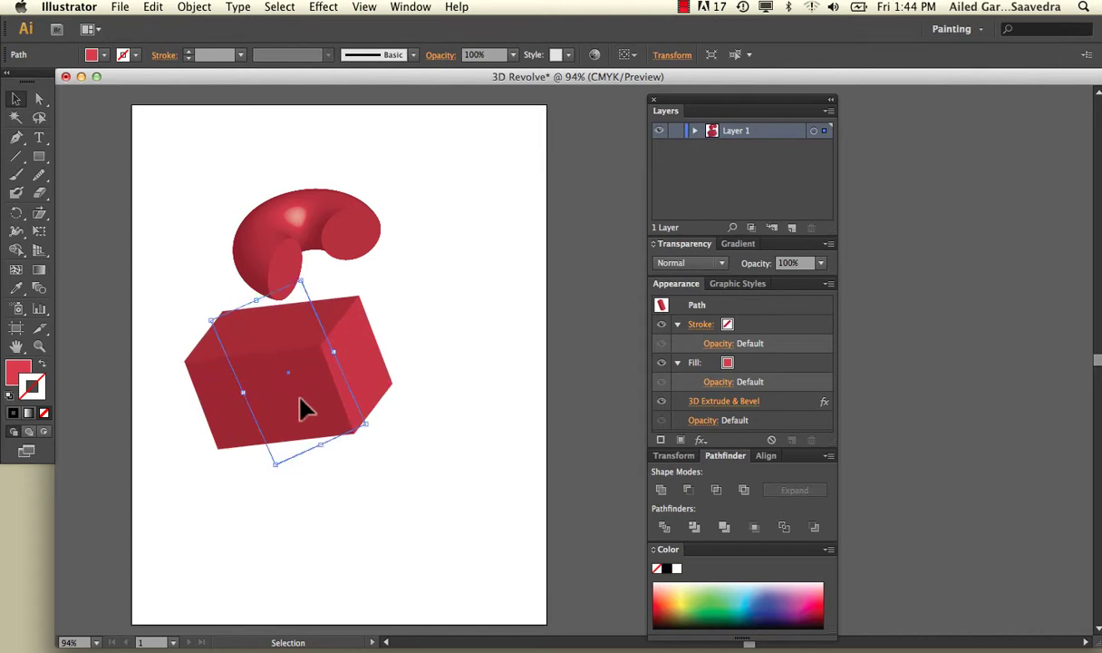
{"action": "left_click_drag", "start_coordinate": [337, 352], "coordinate": [321, 405]}
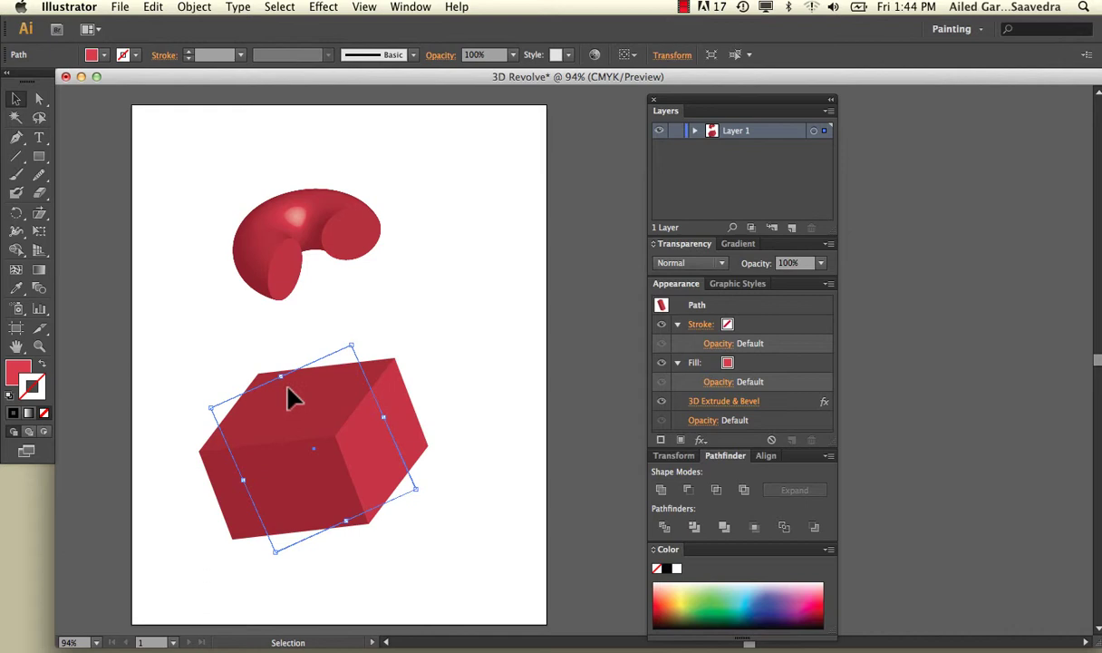
- Expand the box's appearance into flat shapes and select the resulting group
{"action": "left_click", "coordinate": [194, 6]}
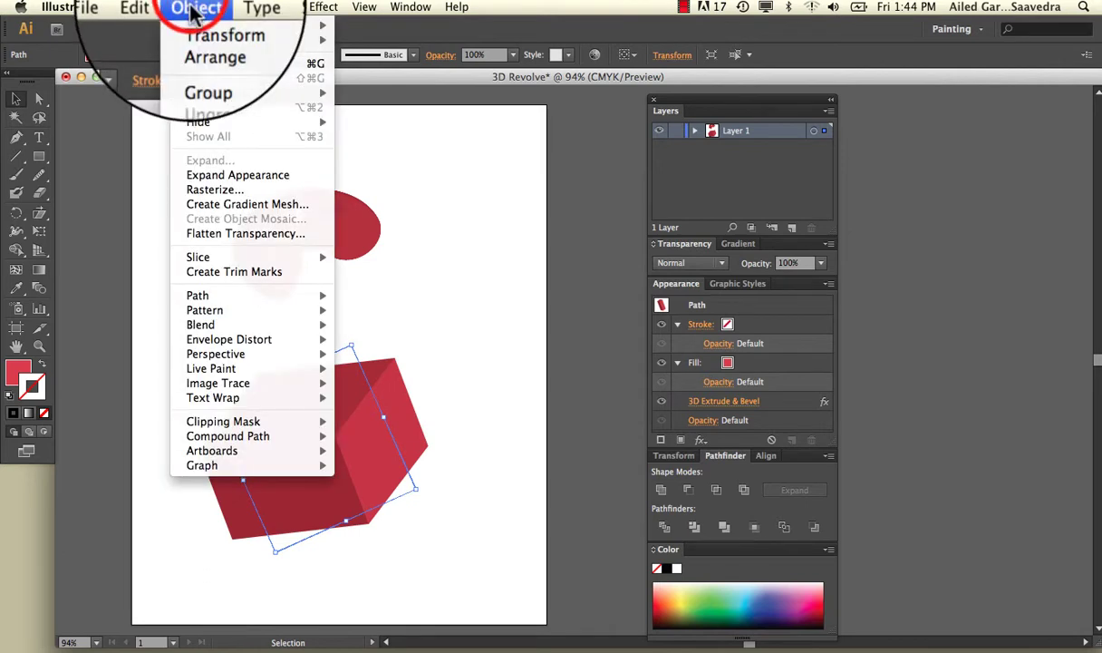
{"action": "left_click", "coordinate": [211, 163]}
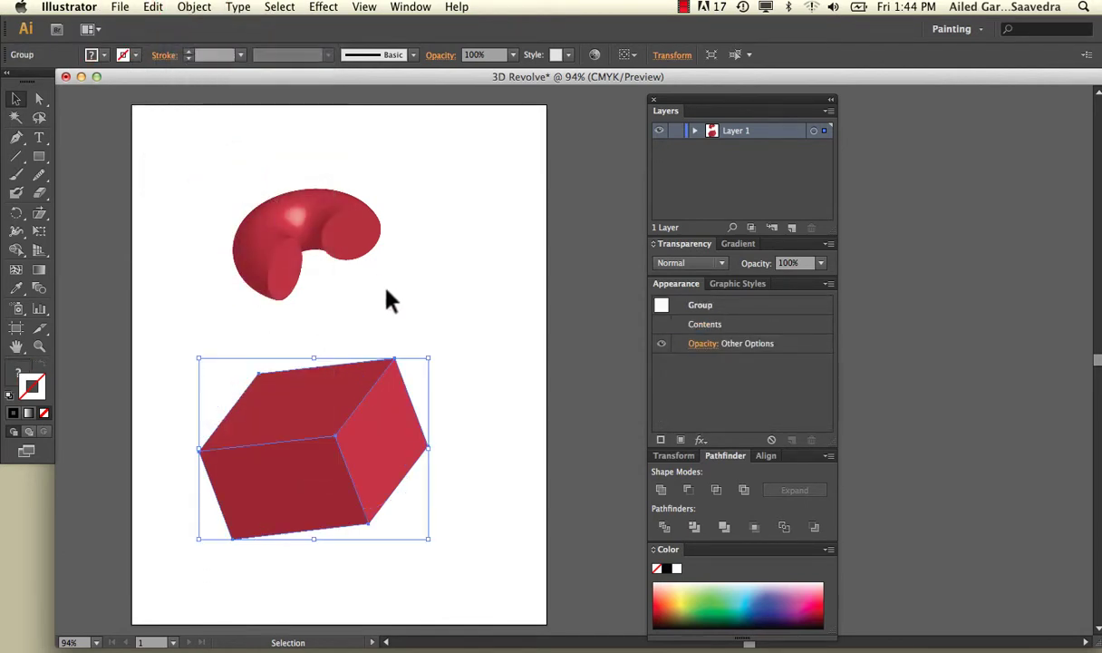
{"action": "left_click", "coordinate": [399, 308]}
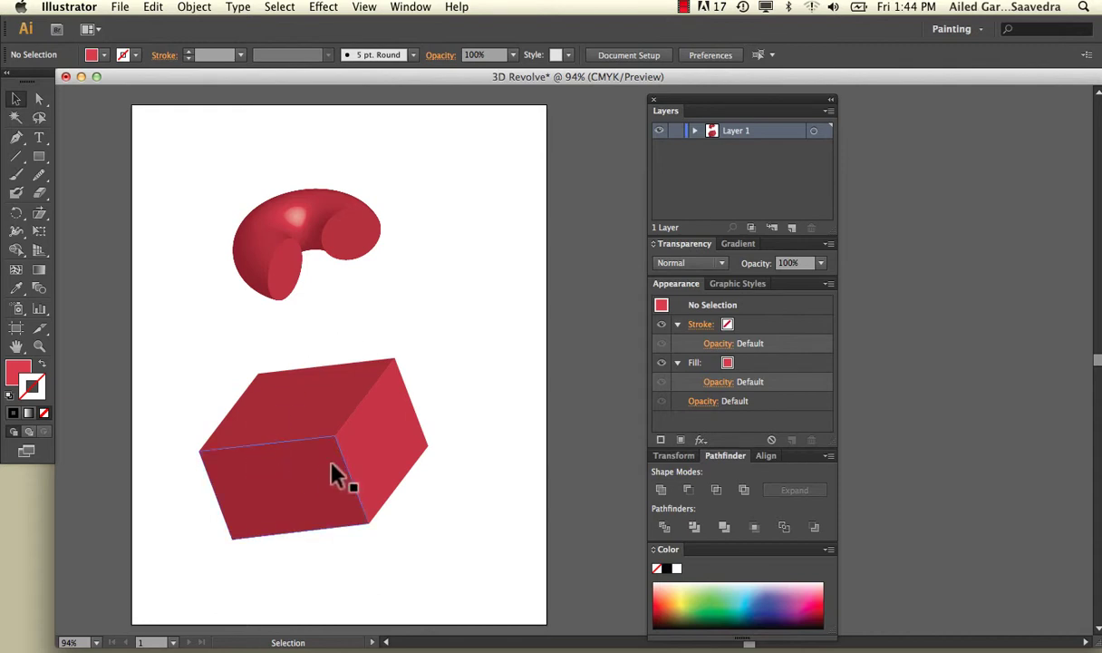
{"action": "left_click", "coordinate": [332, 423]}
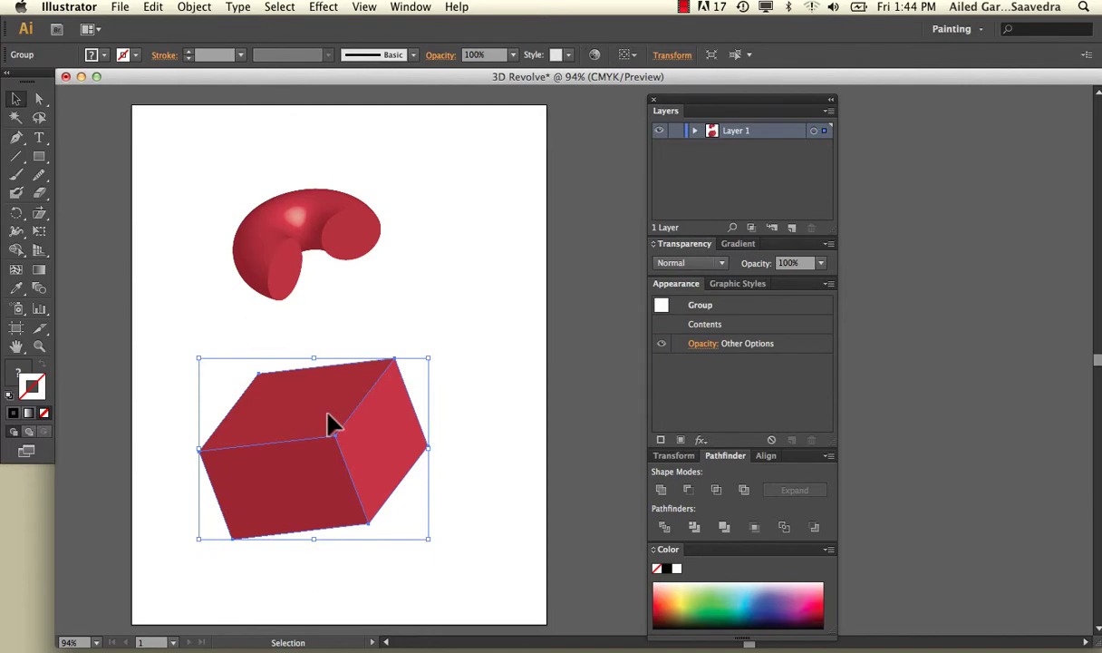
- Ungroup the expanded box twice, moving it up the page in between
{"action": "right_click", "coordinate": [328, 416]}
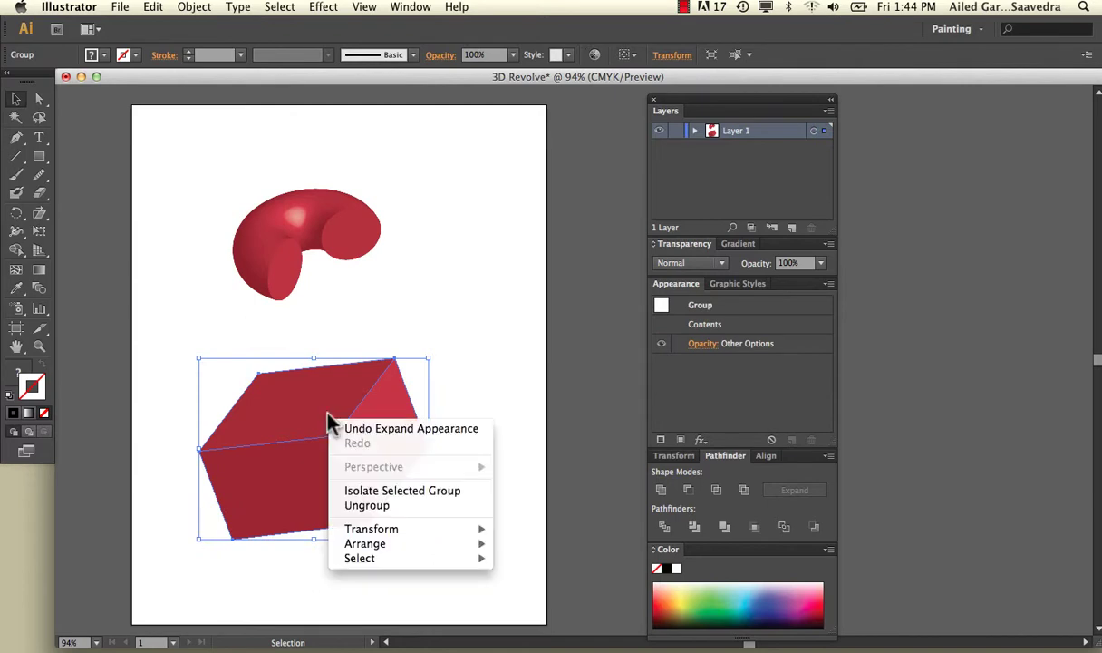
{"action": "left_click", "coordinate": [367, 501]}
{"action": "left_click", "coordinate": [412, 312]}
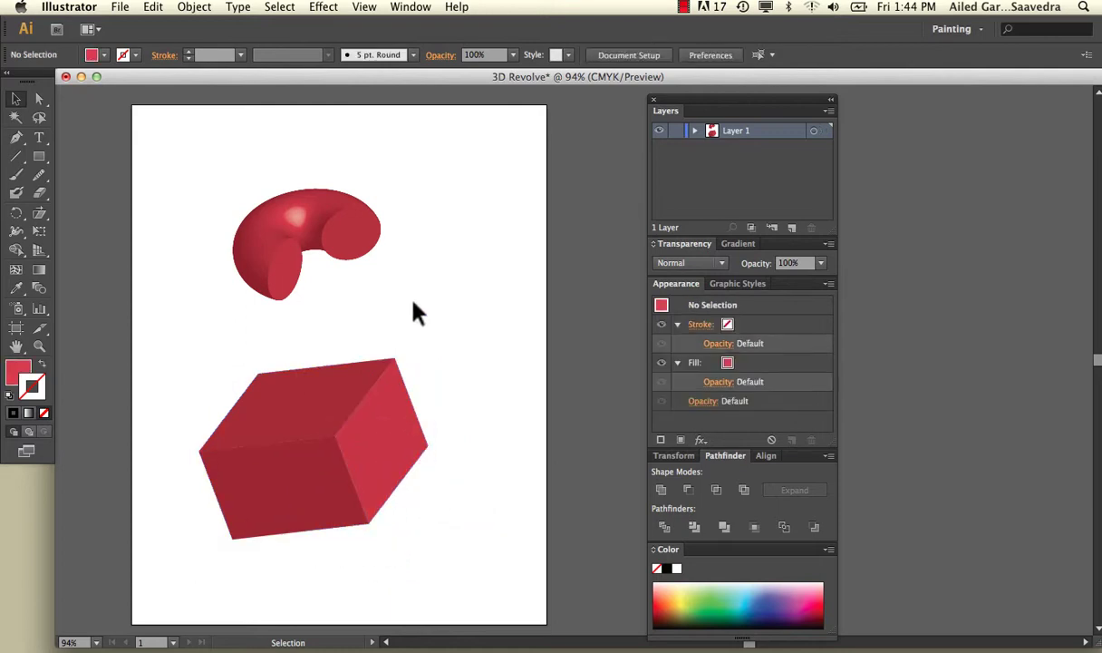
{"action": "left_click_drag", "start_coordinate": [322, 394], "coordinate": [334, 351]}
{"action": "right_click", "coordinate": [331, 347]}
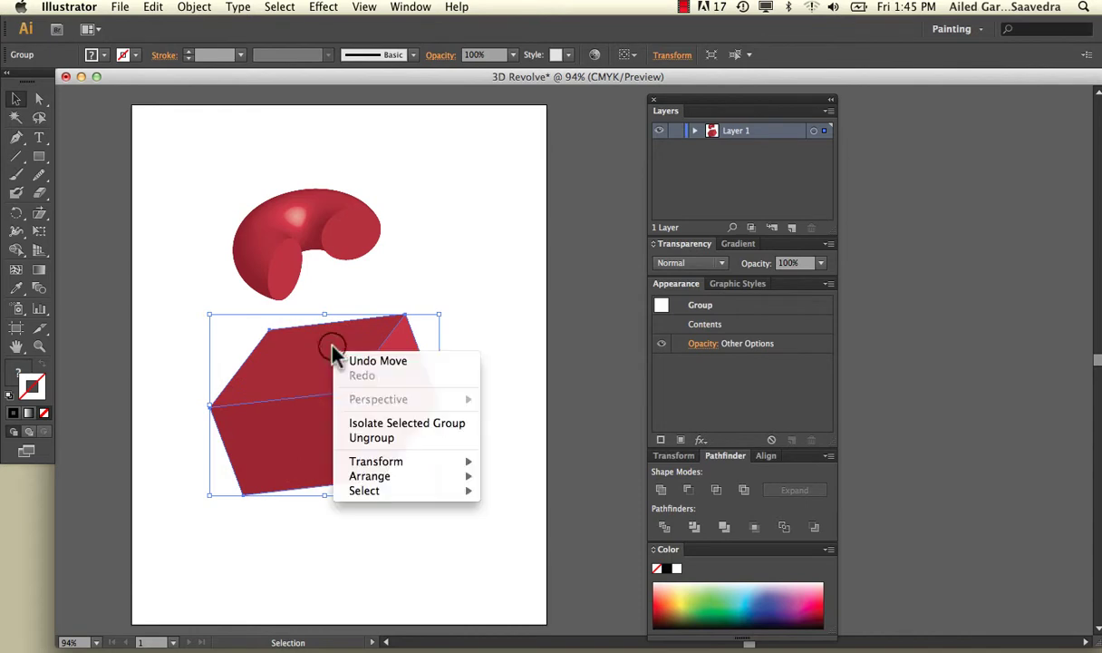
{"action": "left_click", "coordinate": [367, 447]}
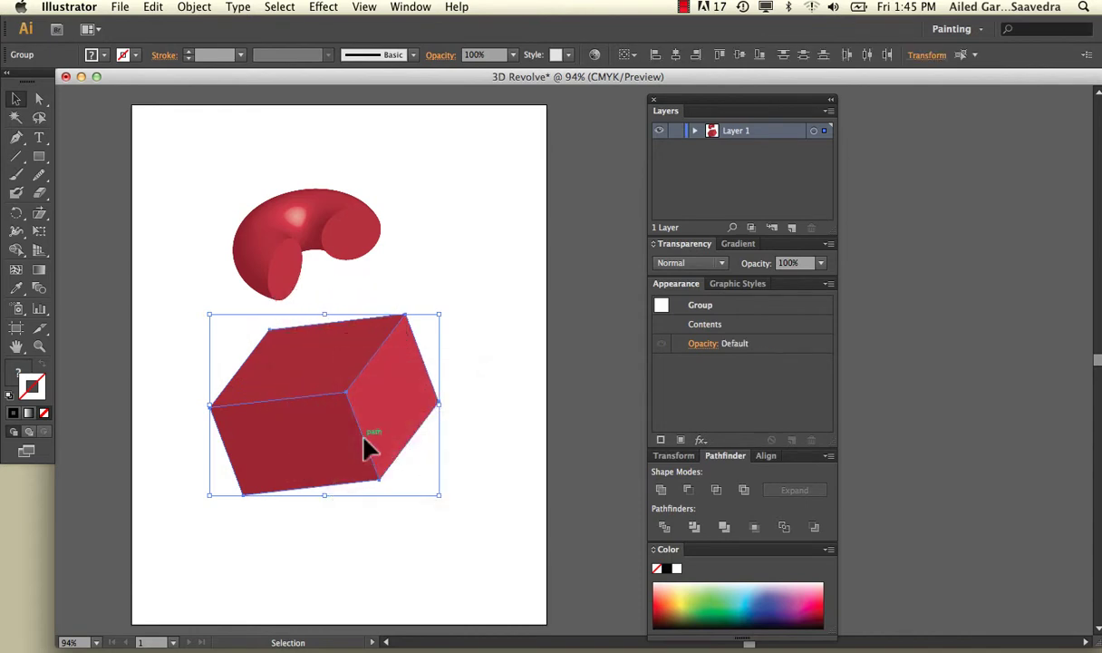
{"action": "left_click", "coordinate": [417, 292]}
- Drag the top, front and side faces apart into an exploded cube
{"action": "left_click_drag", "start_coordinate": [344, 352], "coordinate": [286, 340]}
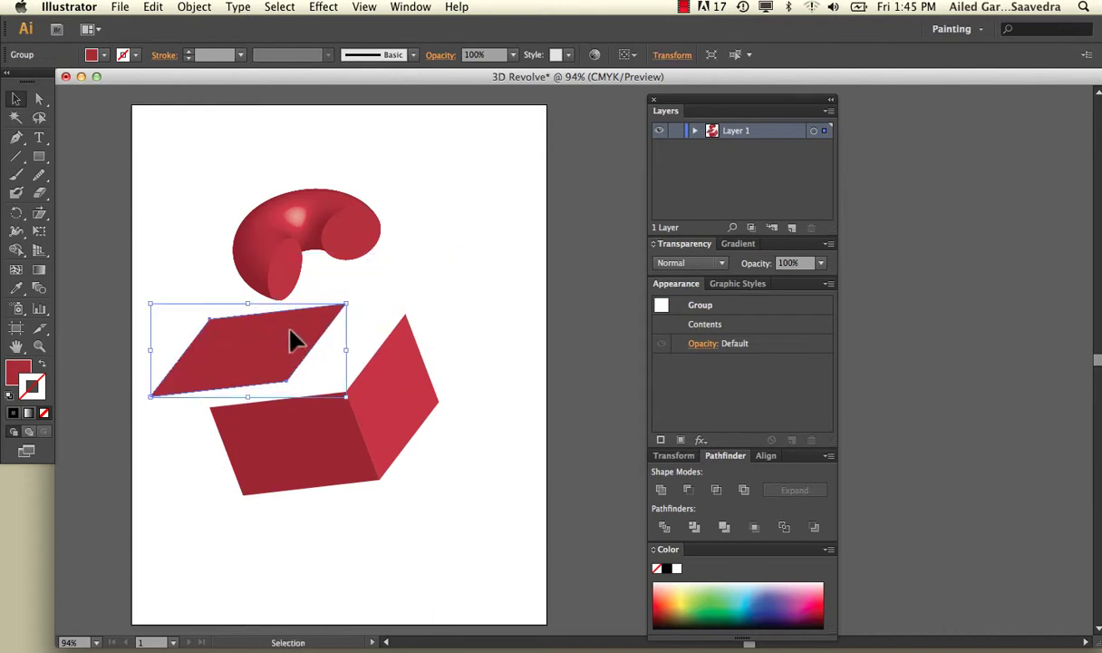
{"action": "left_click_drag", "start_coordinate": [305, 429], "coordinate": [233, 486]}
{"action": "left_click_drag", "start_coordinate": [383, 381], "coordinate": [350, 418]}
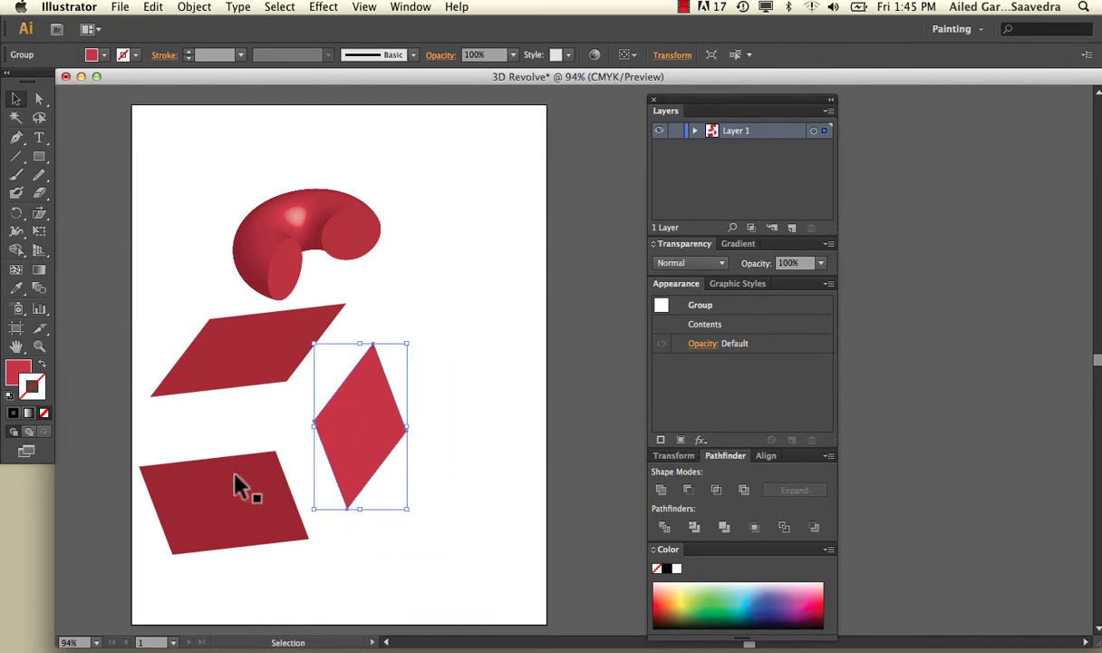
{"action": "left_click_drag", "start_coordinate": [224, 487], "coordinate": [246, 454]}
{"action": "left_click", "coordinate": [450, 269]}
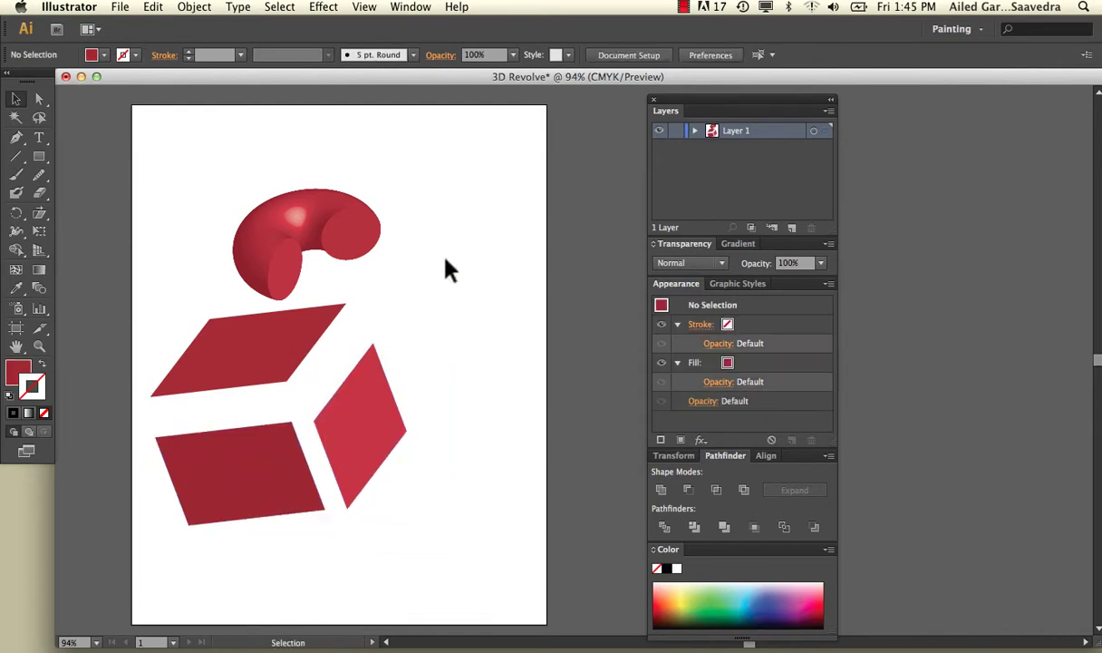